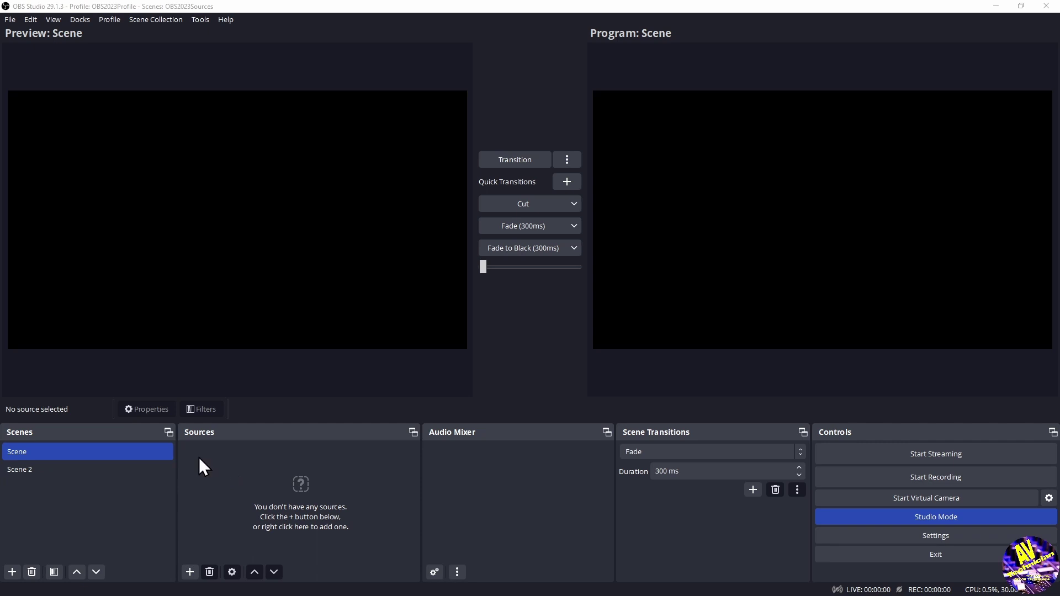
Add a new Display Capture source to Scene, set to capture the NS24D310NA17: 1360x768 monitor.
left_click(190, 572)
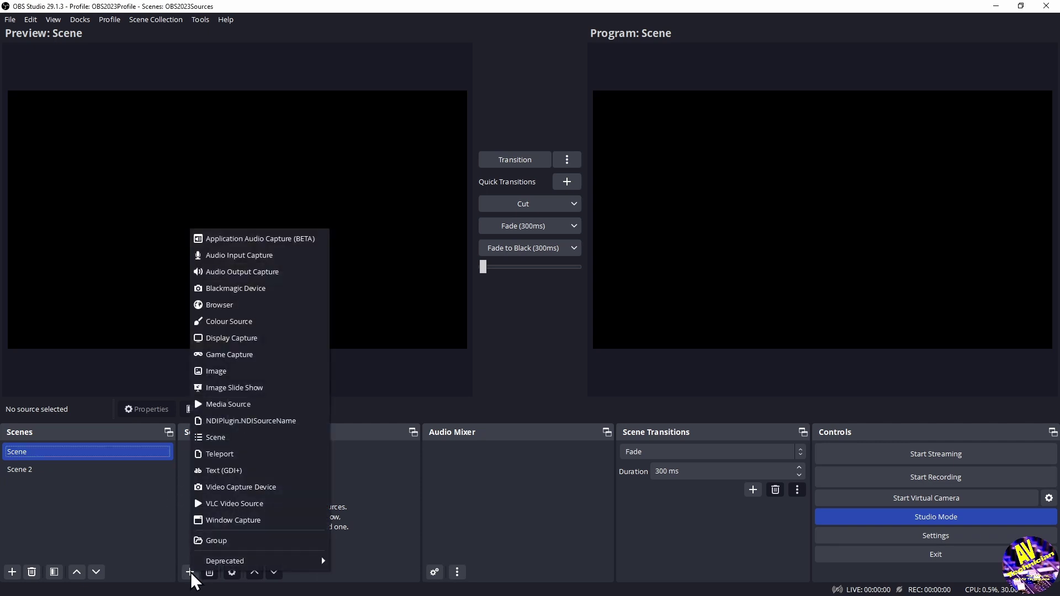
left_click(258, 338)
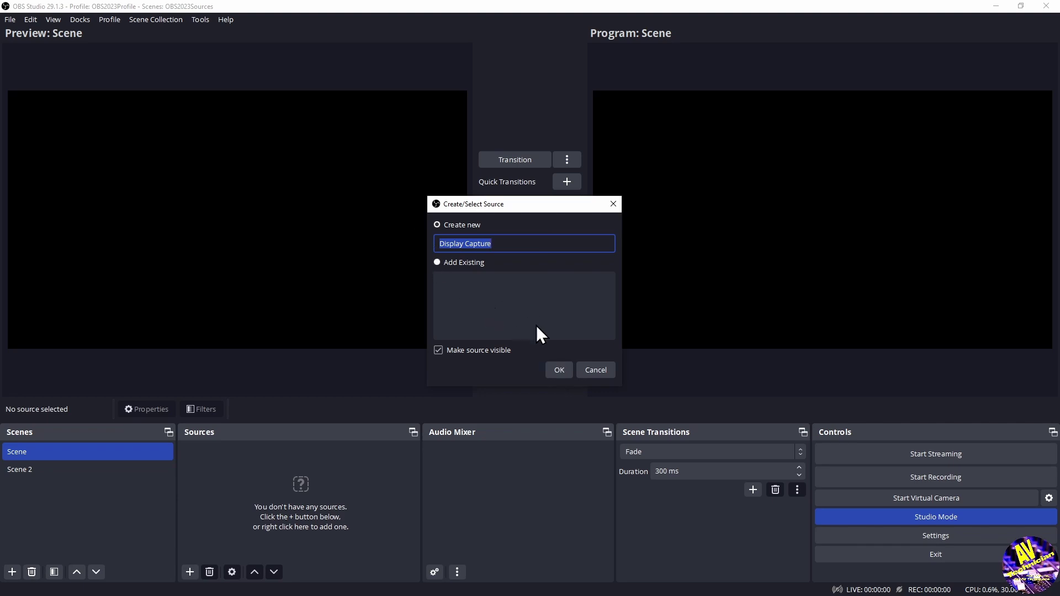
left_click(557, 367)
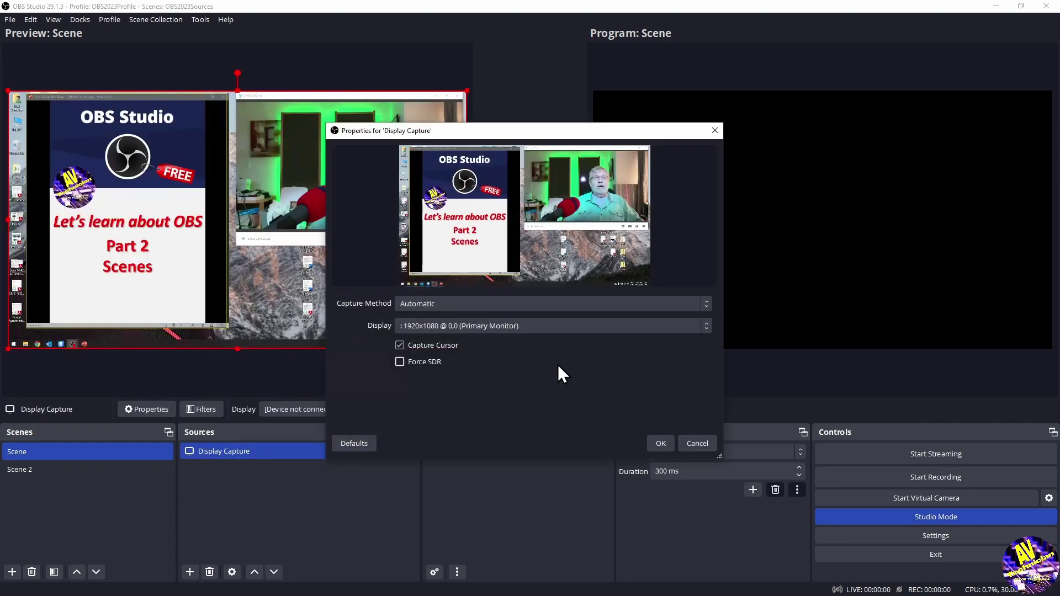
left_click_drag(472, 130, 697, 117)
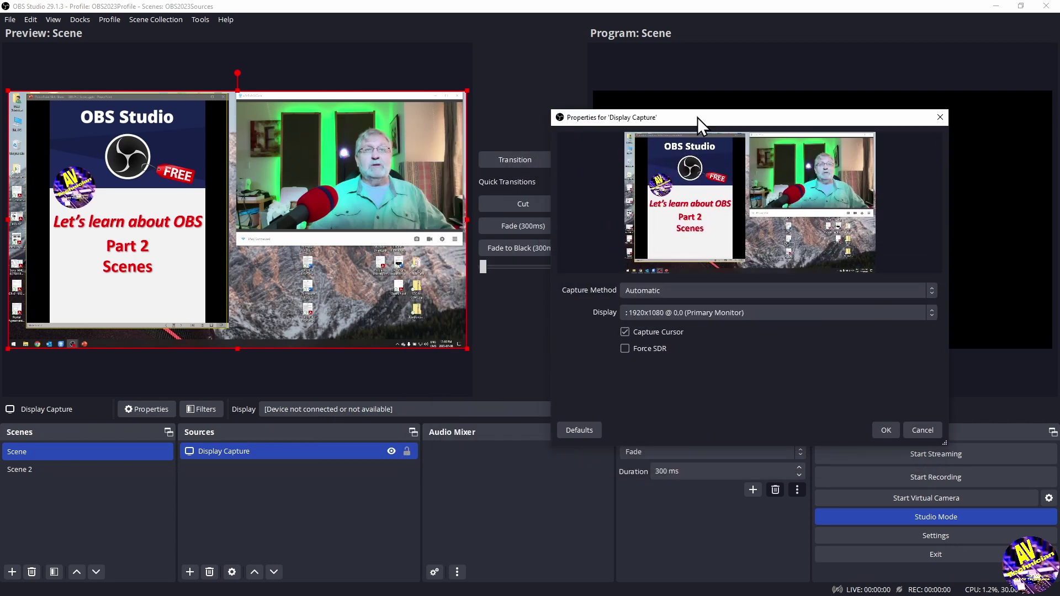
left_click(711, 314)
left_click(708, 339)
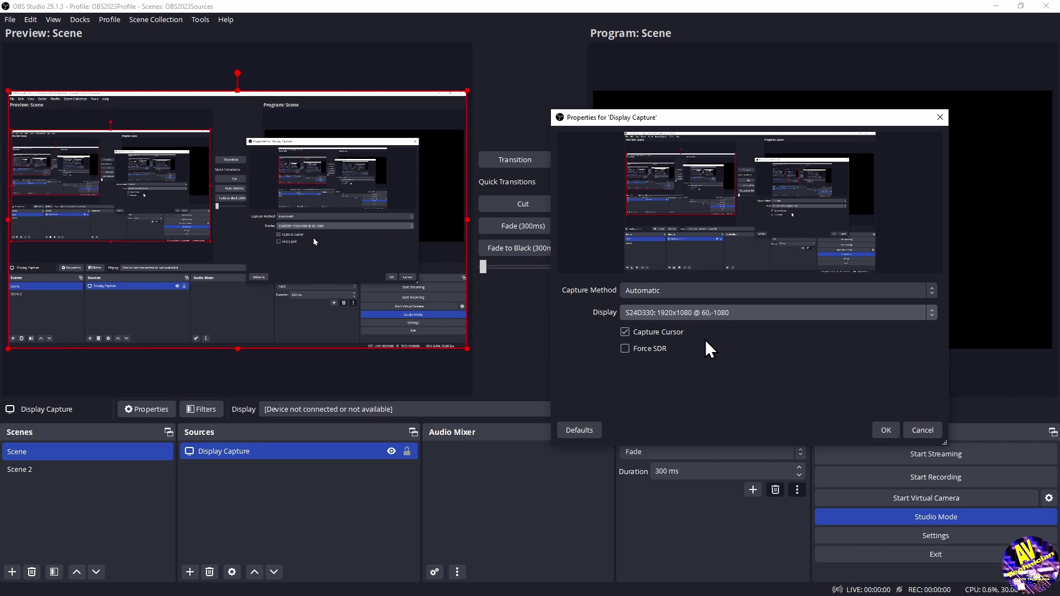
left_click(707, 310)
left_click(697, 346)
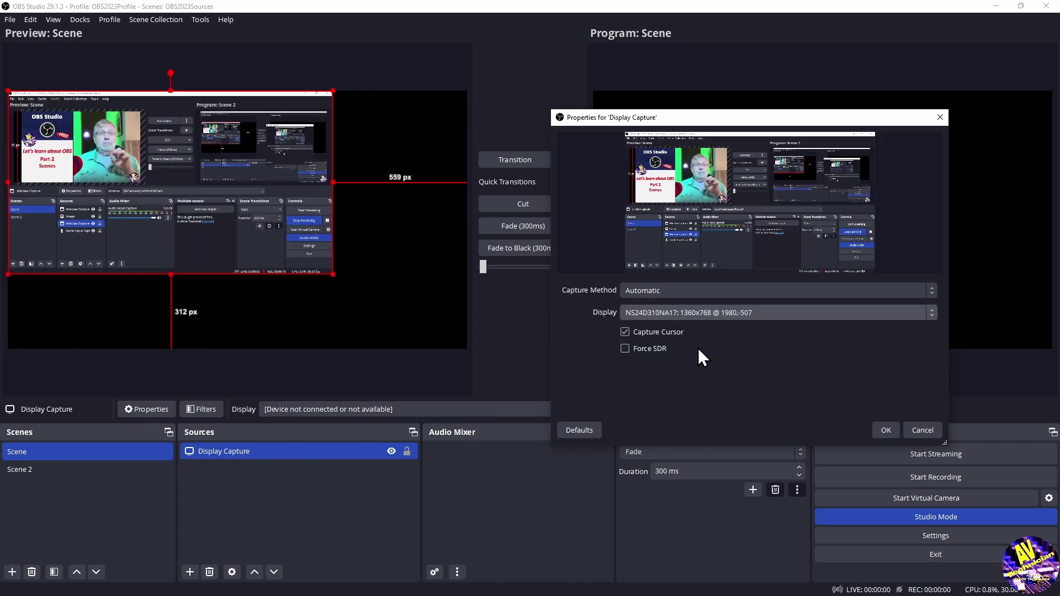
left_click(888, 430)
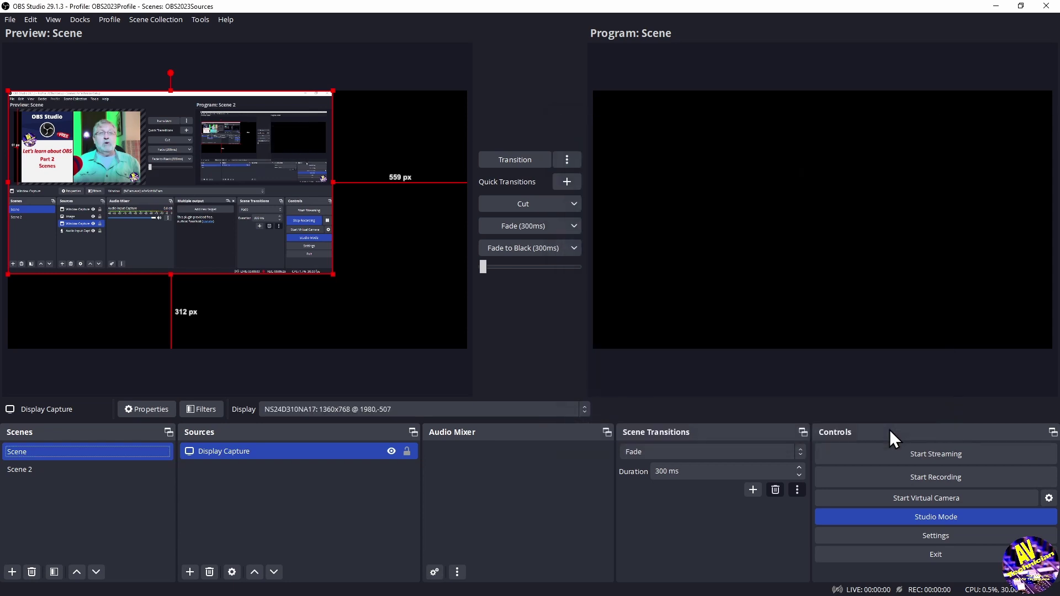
Enlarge the display capture to about 7 px short of the canvas's right edge and transition Scene to the program output.
left_click(511, 162)
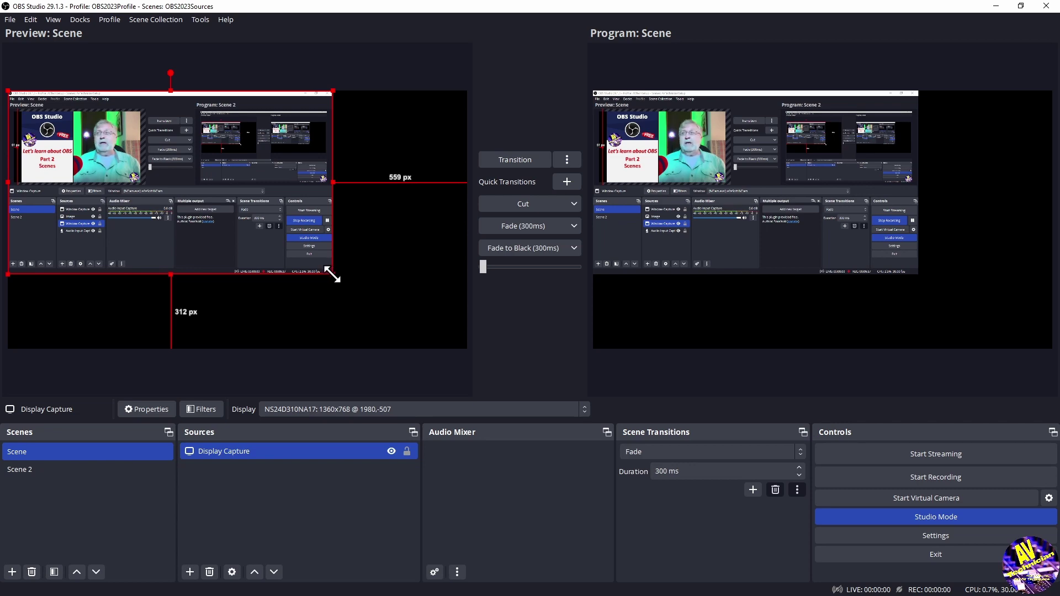
left_click_drag(332, 274, 436, 350)
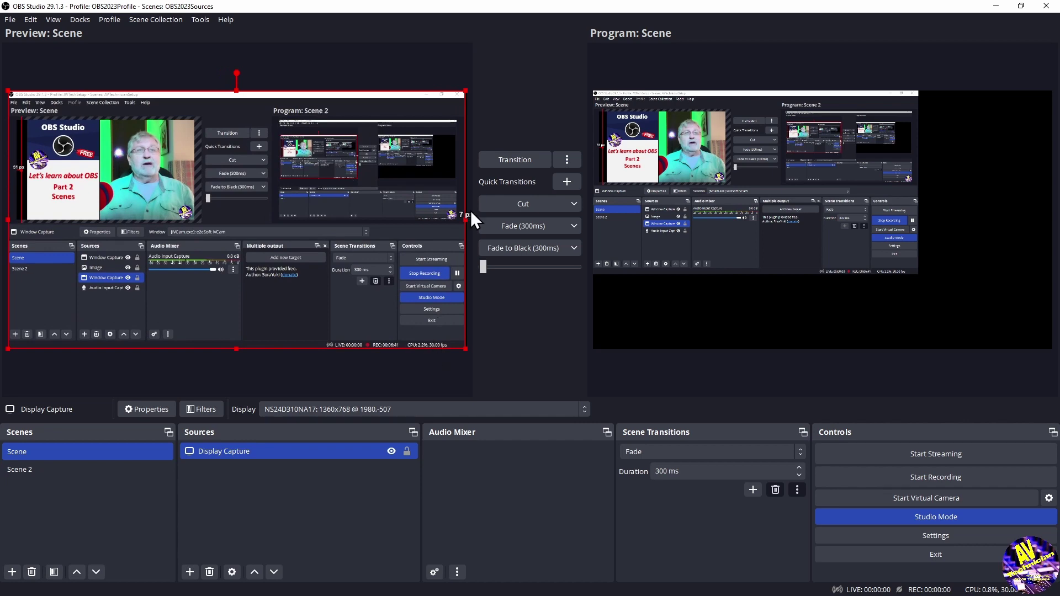
left_click(513, 161)
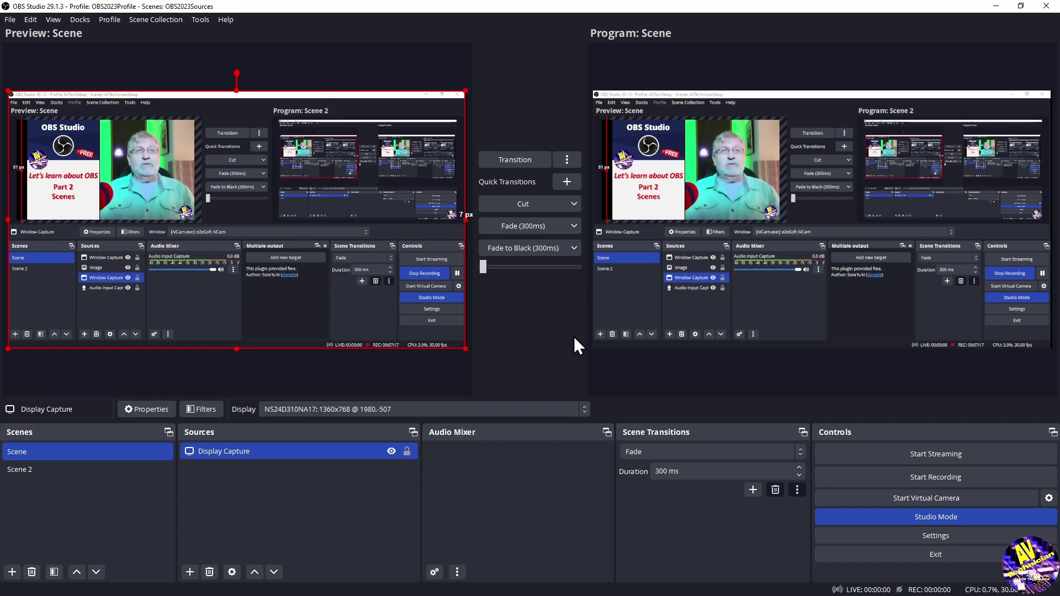
Add a new Window Capture source to Scene 2 for the PowerPoint slide show OBS Pt 2 Scenes.pptx, with Capture Cursor off.
left_click(44, 473)
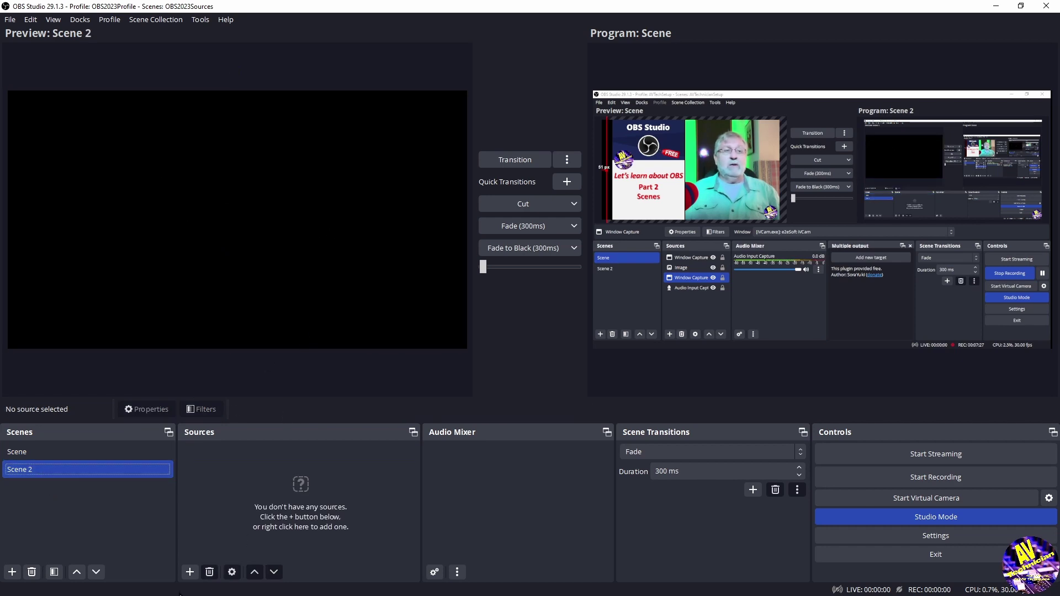
left_click(190, 572)
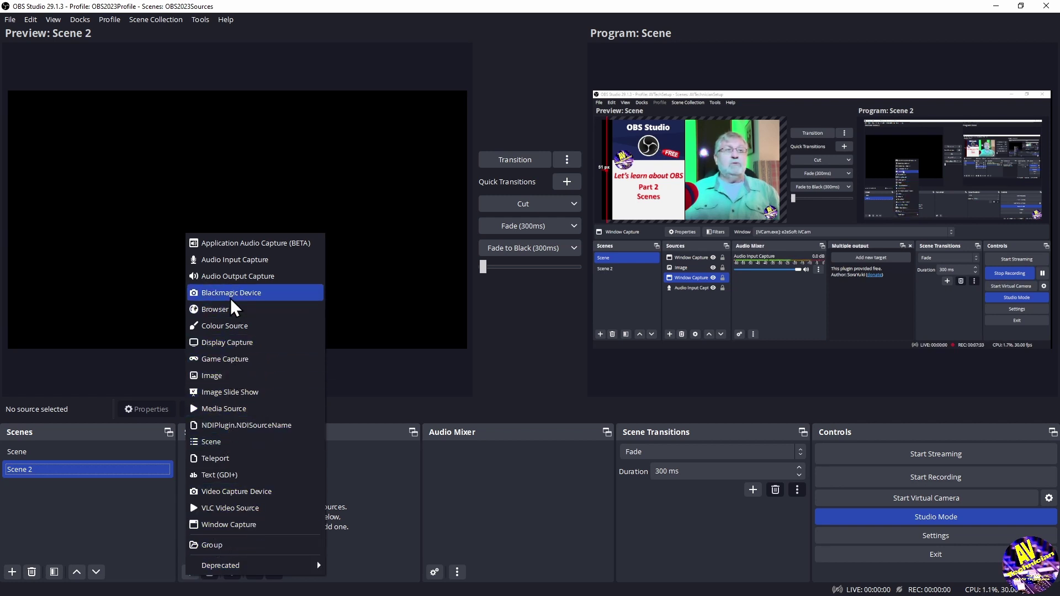
left_click(249, 530)
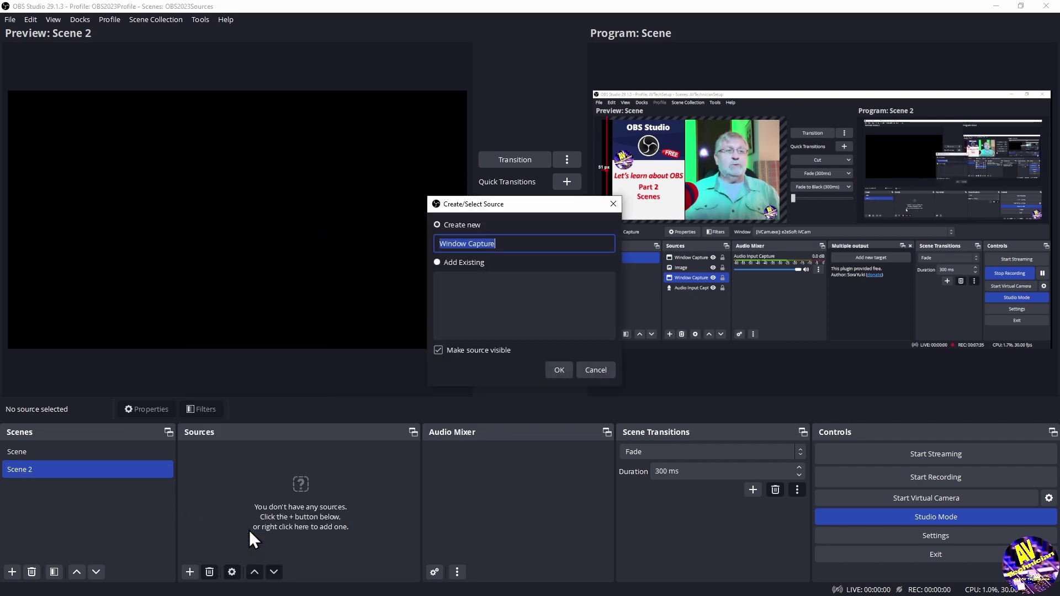
left_click(560, 373)
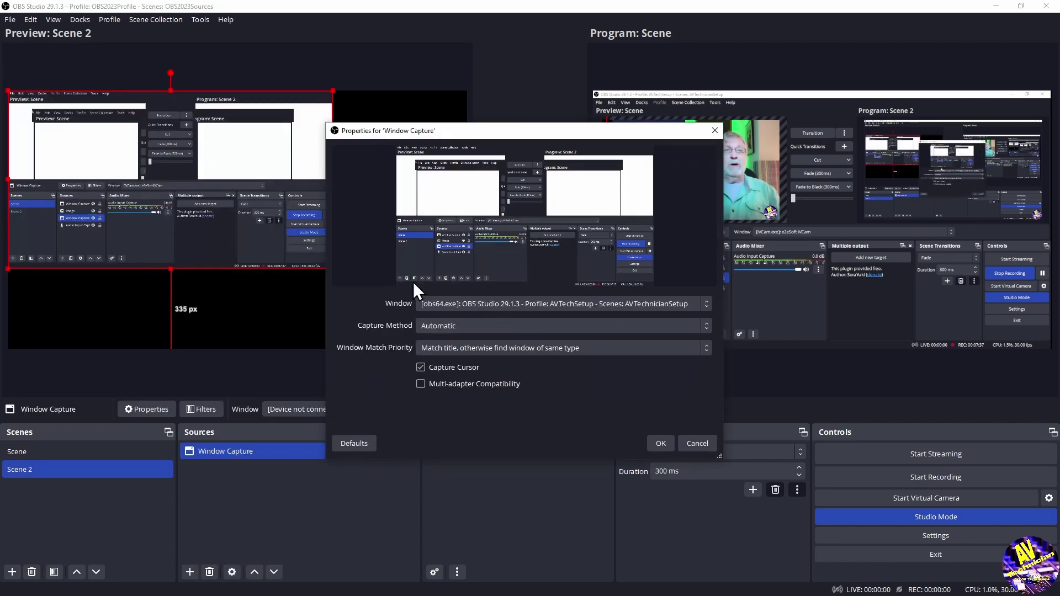
left_click(499, 303)
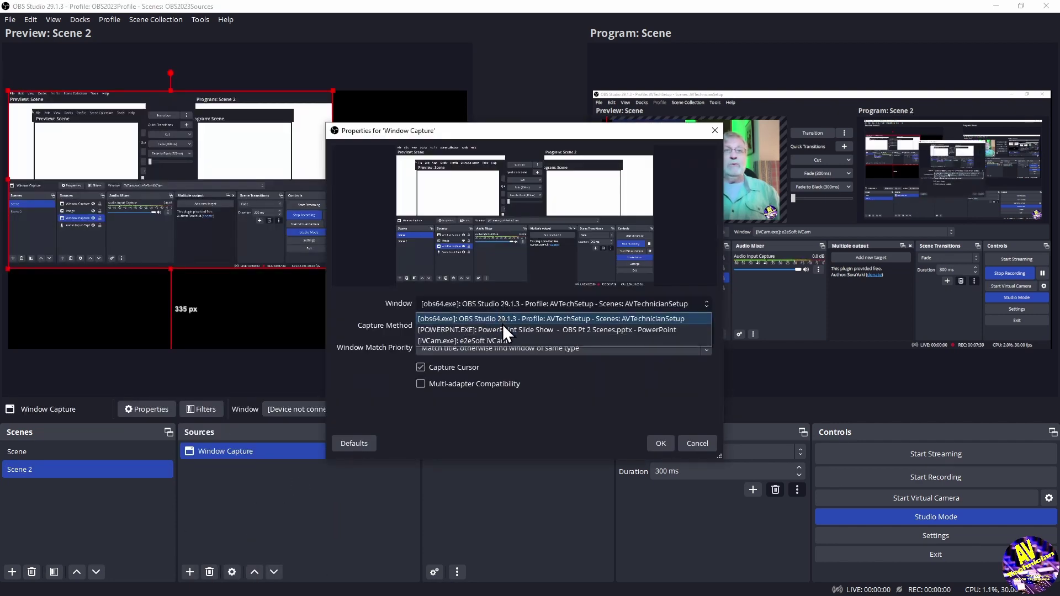
left_click(503, 329)
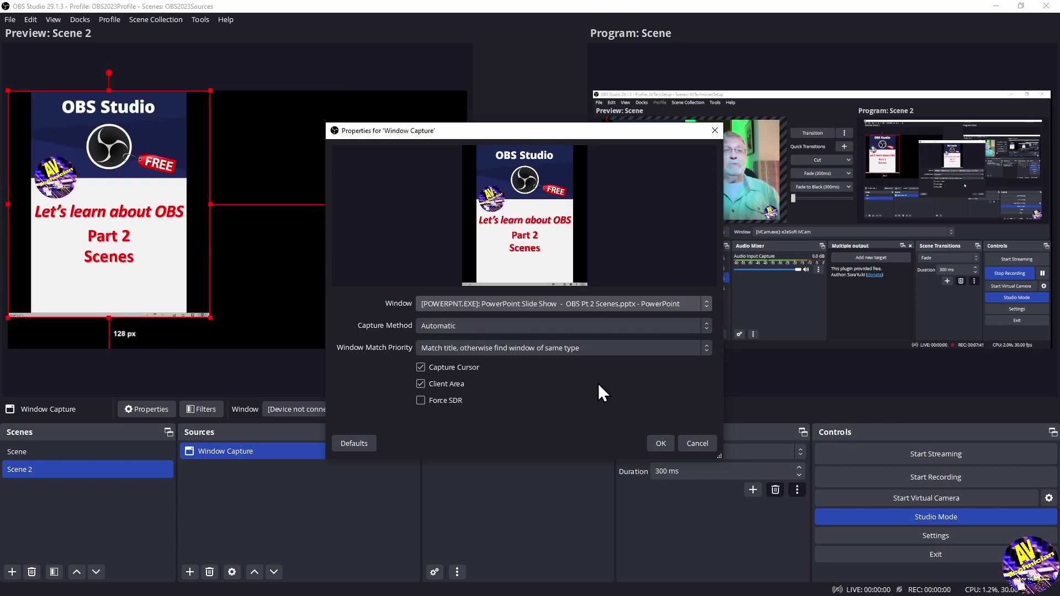
left_click(421, 367)
left_click(668, 440)
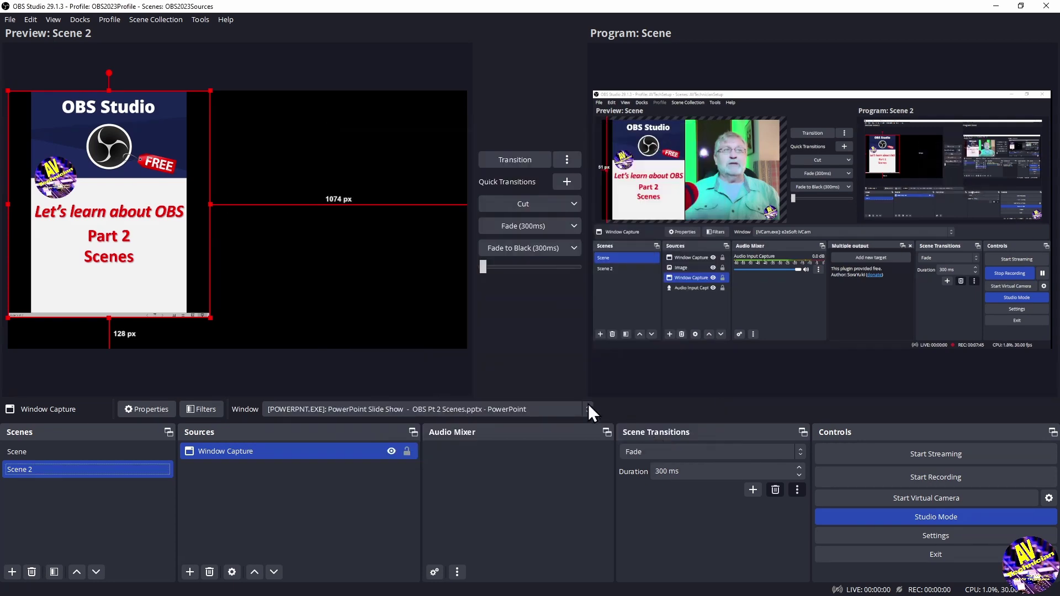
Move the slide show capture near the canvas centre, enlarge it to the canvas's lower edge, and transition Scene 2 to the program output.
left_click_drag(165, 210, 280, 219)
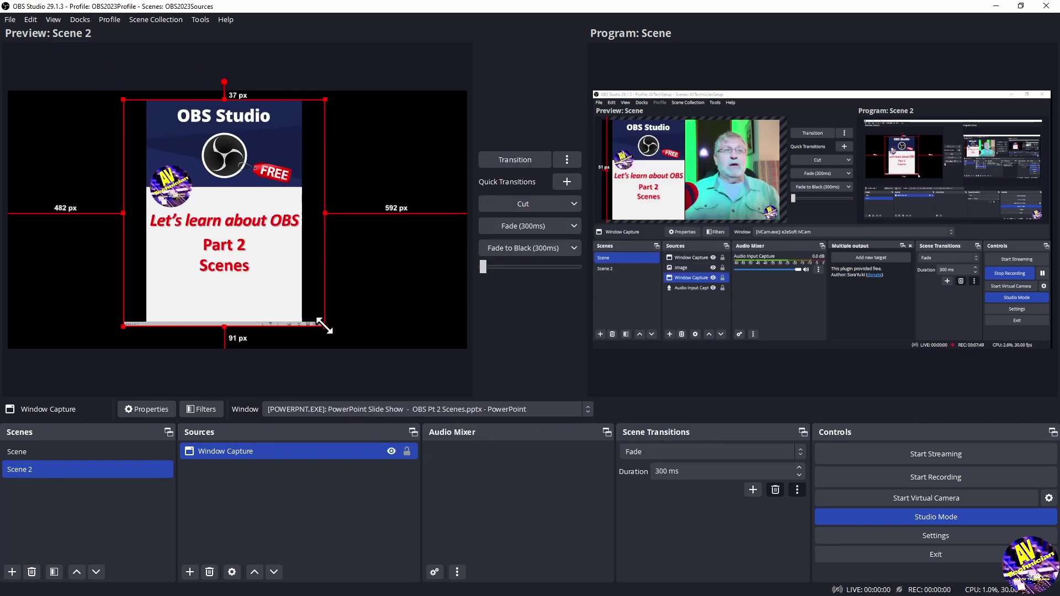
left_click_drag(324, 326, 347, 351)
left_click(506, 158)
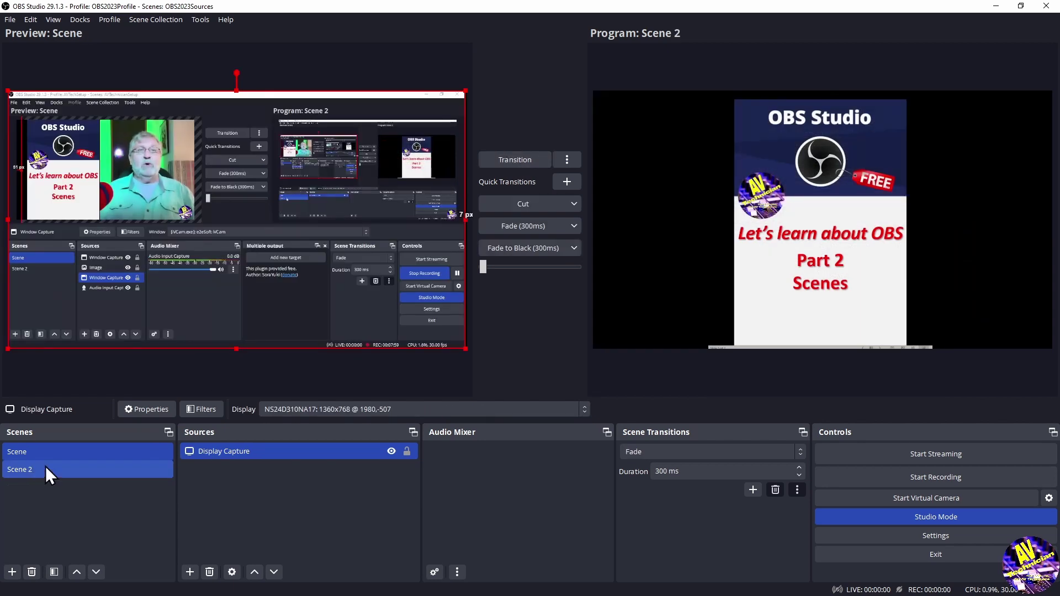
Load Scene into the preview, transition it to the program output, and transition back to Scene 2.
left_click(42, 474)
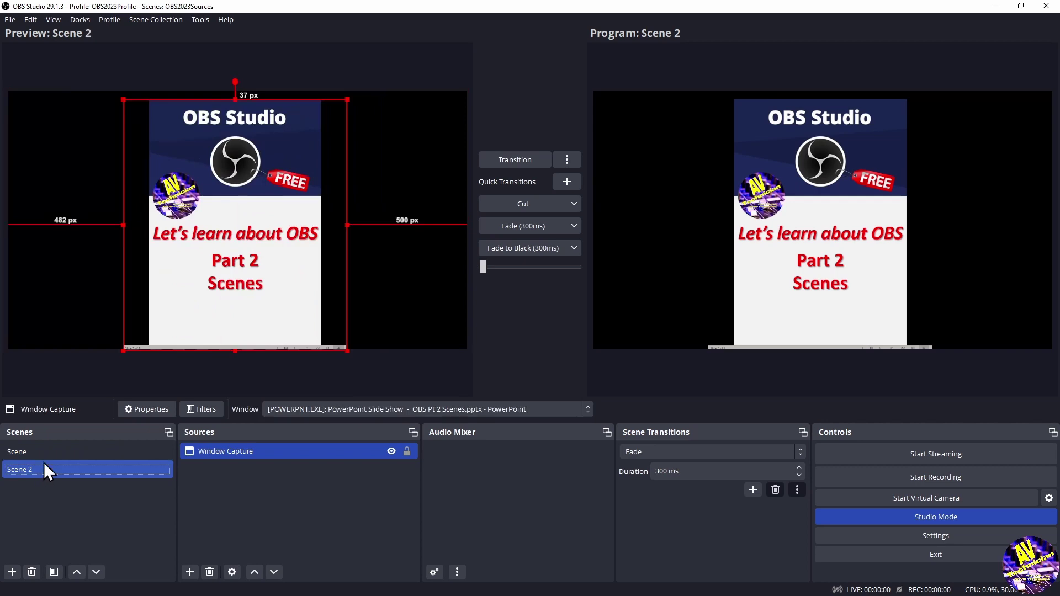
left_click(44, 453)
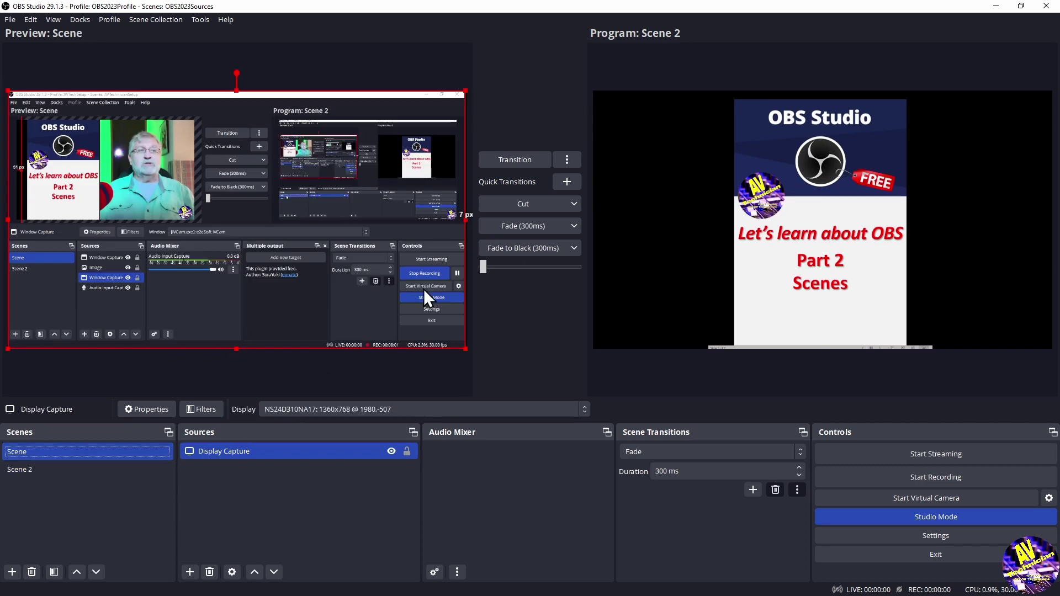
left_click(506, 160)
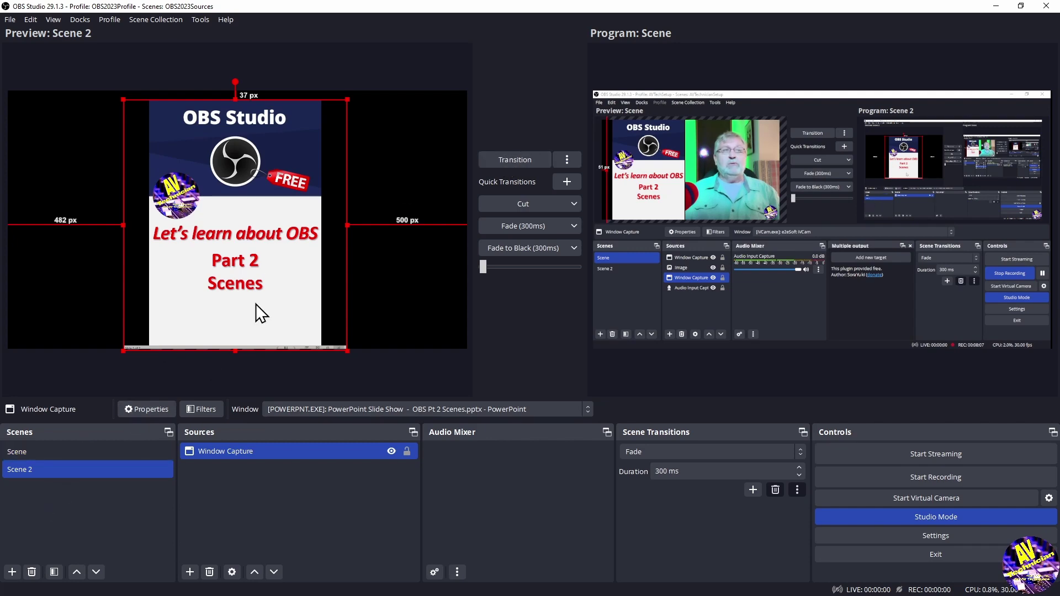
left_click(523, 160)
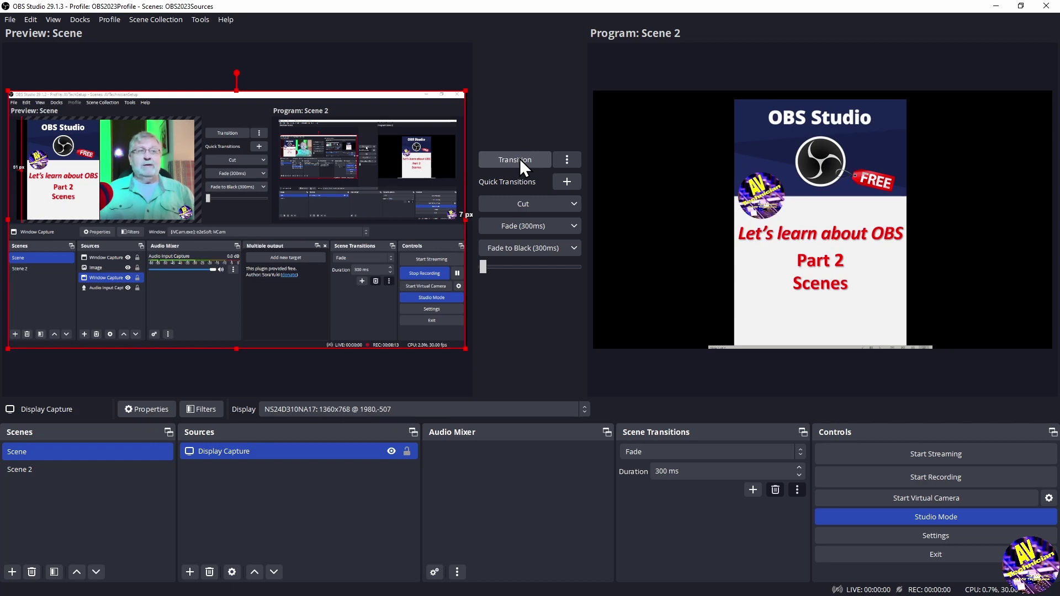
Alternate the preview between Scene 2 and Scene several times, ending on Scene.
left_click(26, 469)
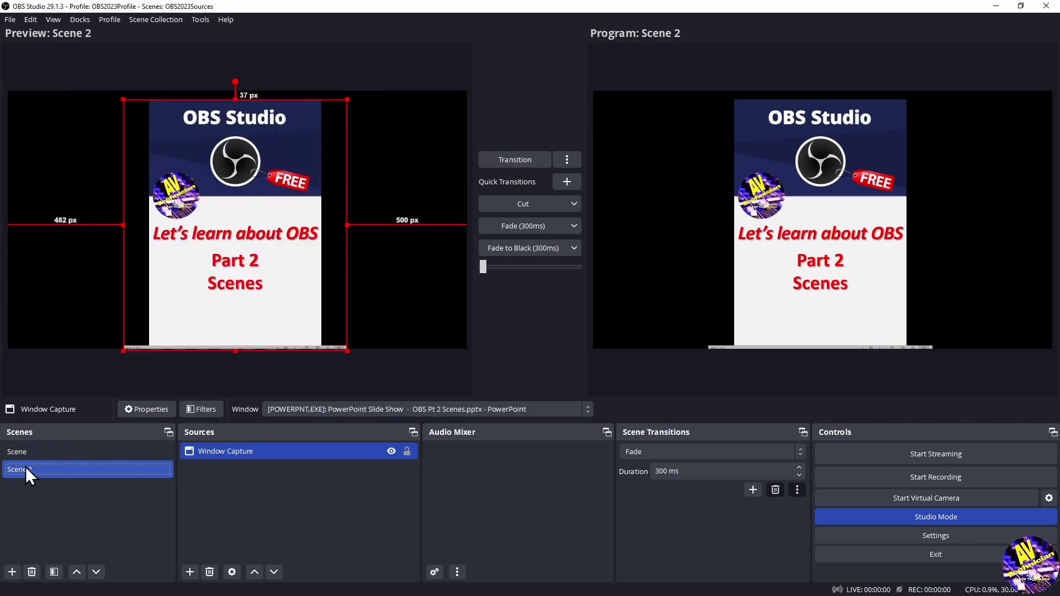
left_click(21, 453)
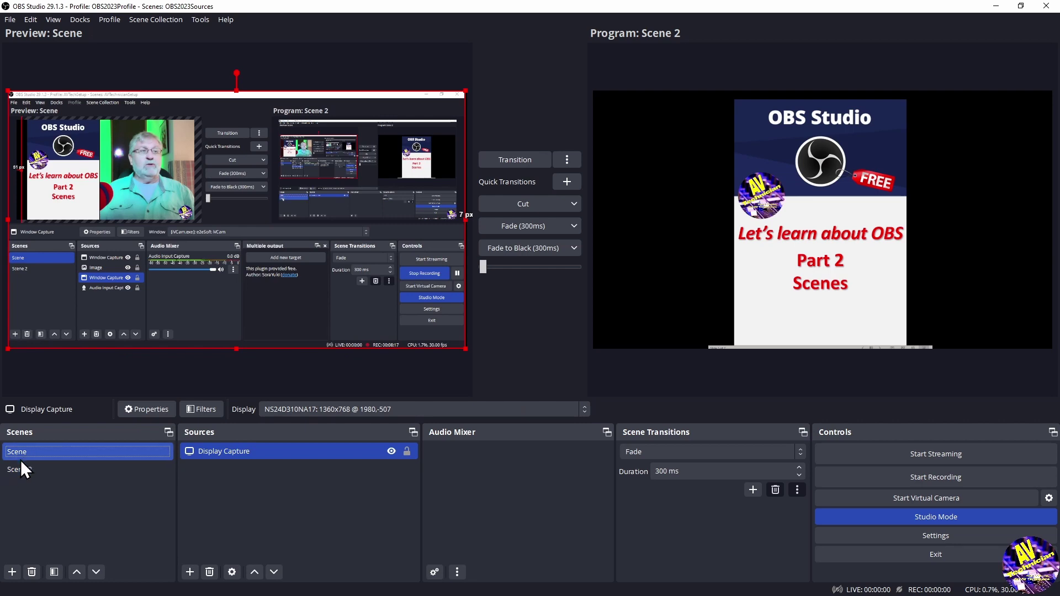
left_click(28, 473)
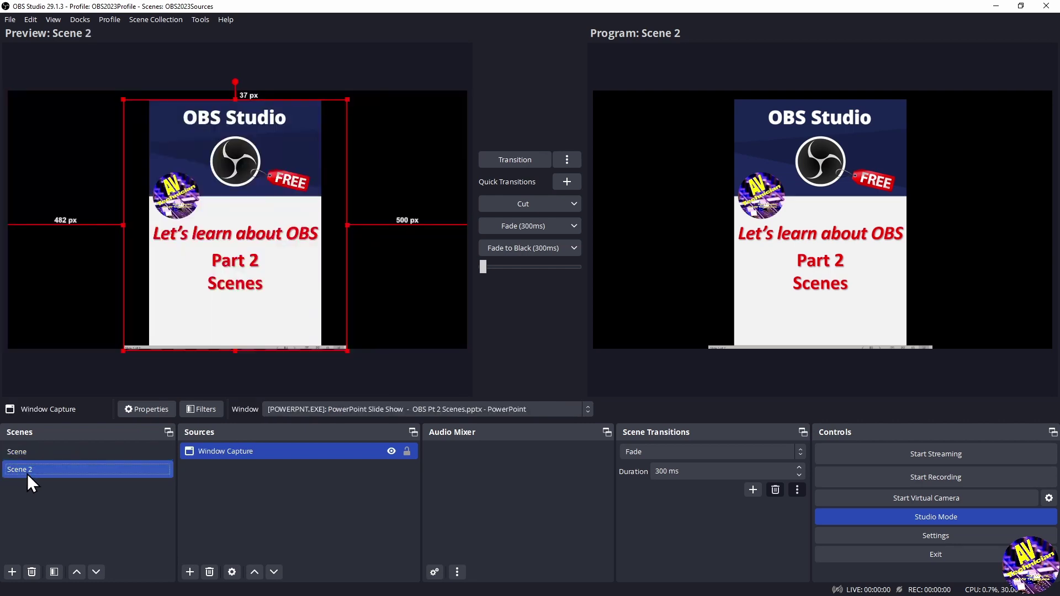
left_click(30, 452)
left_click(33, 470)
left_click(30, 452)
Turn off Studio Mode and switch the live output back and forth between Scene and Scene 2, ending on Scene.
left_click(935, 518)
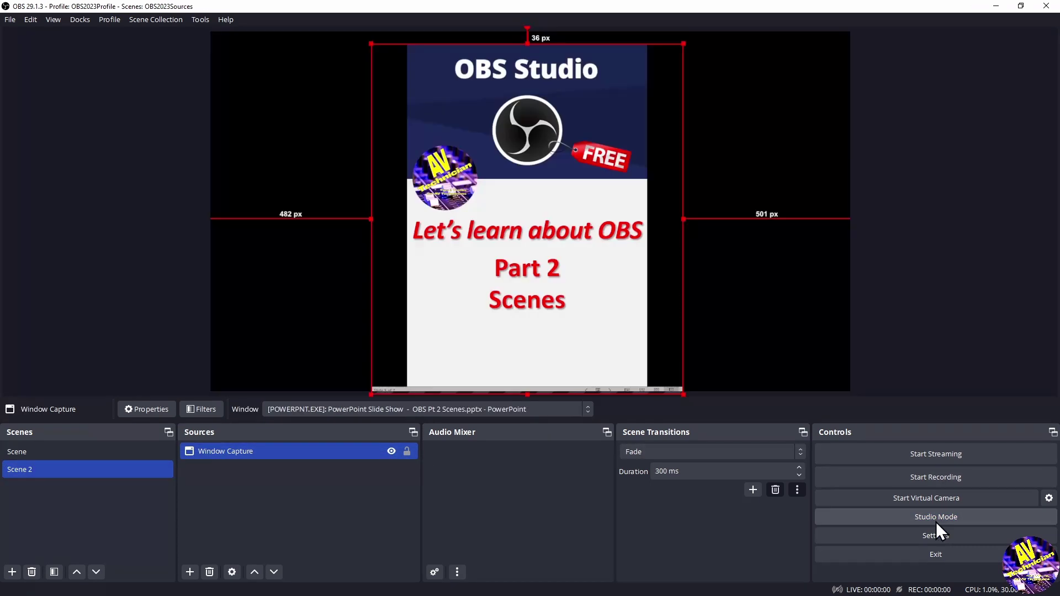
left_click(33, 452)
left_click(33, 466)
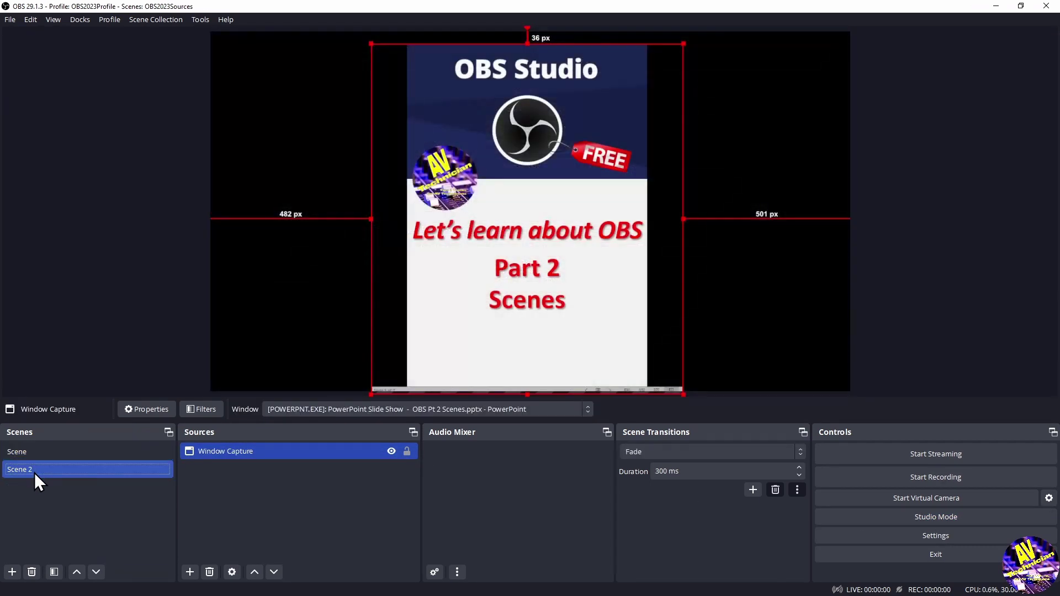
left_click(34, 457)
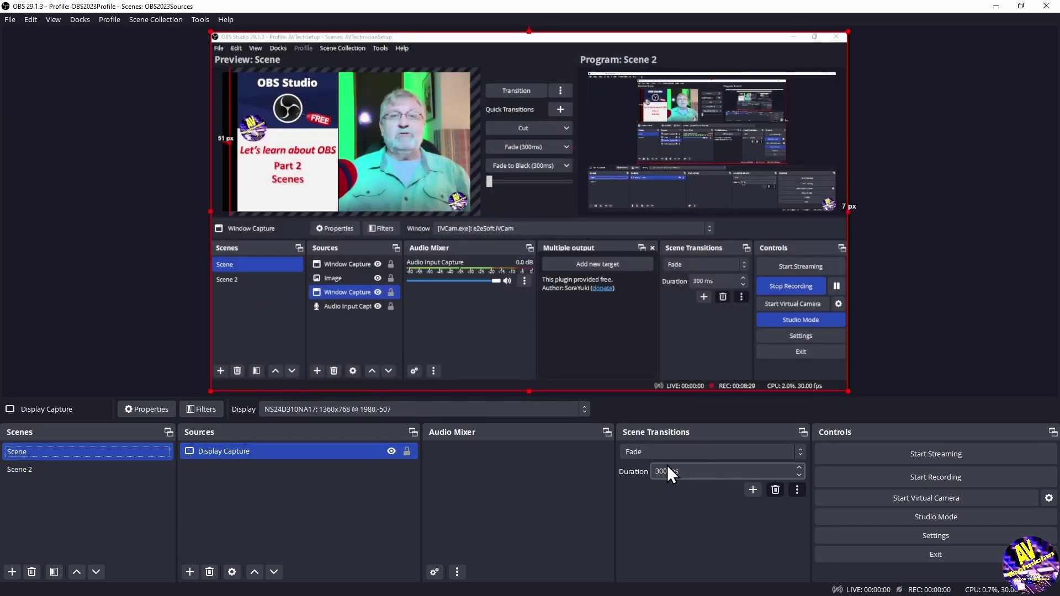
left_click(9, 472)
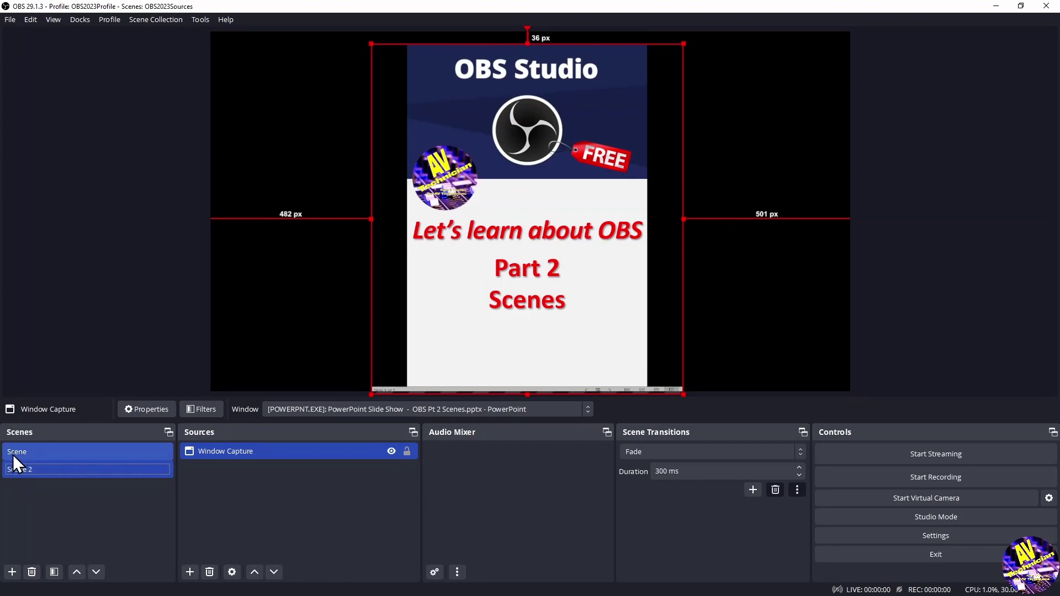
left_click(12, 452)
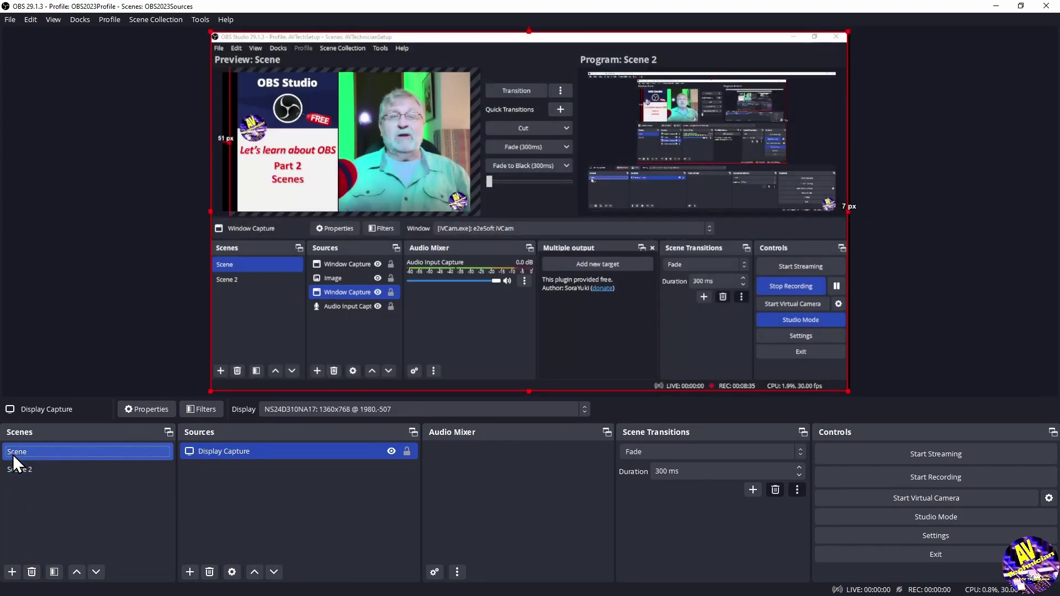
left_click(14, 467)
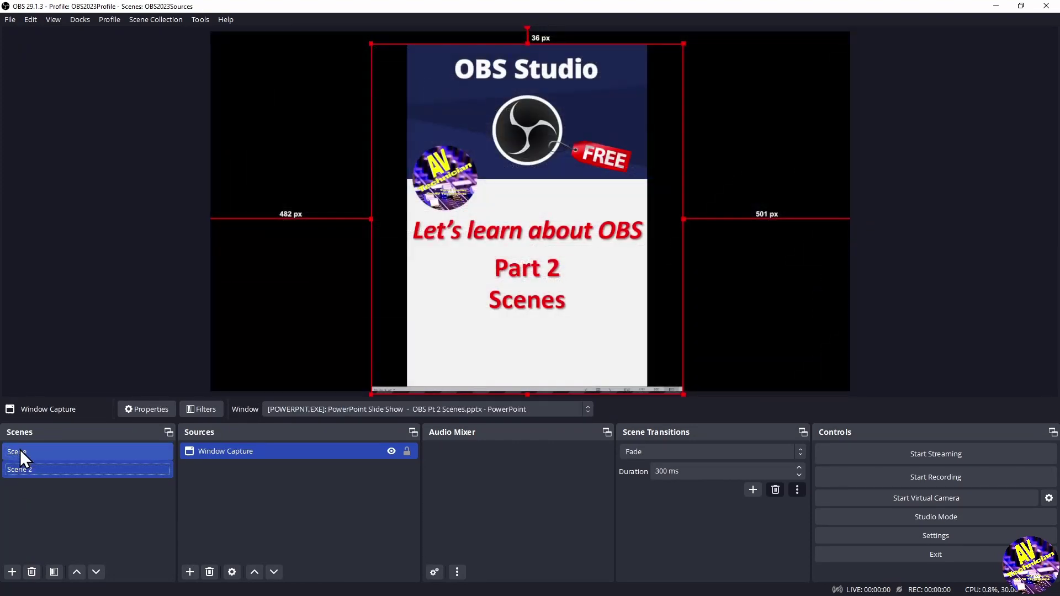
left_click(20, 450)
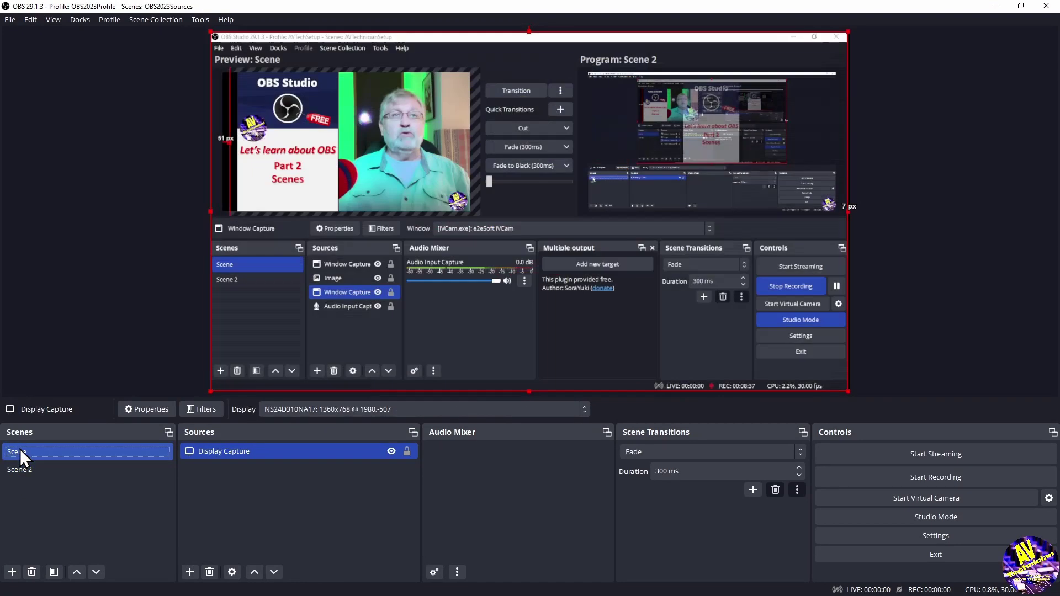
Turn Studio Mode back on and alternate the preview between Scene 2 and Scene, ending on Scene.
left_click(936, 517)
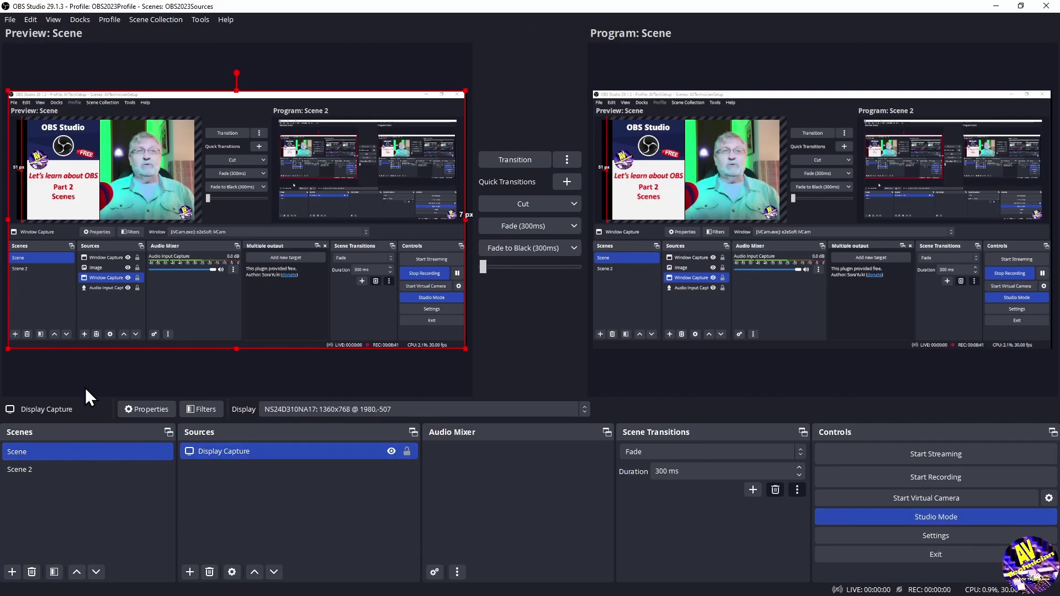
left_click(27, 468)
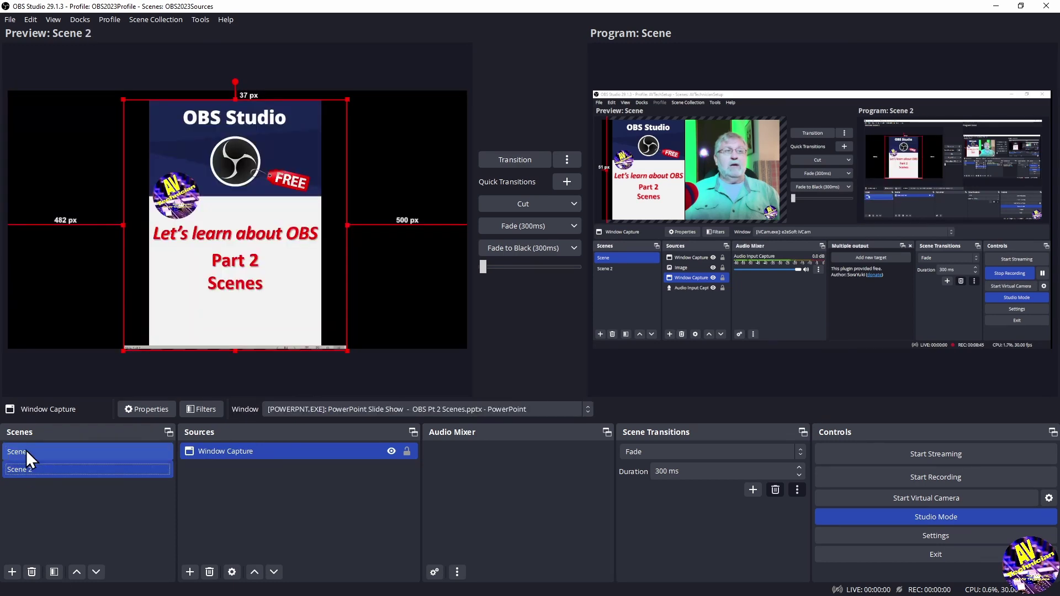
left_click(25, 450)
left_click(24, 469)
left_click(24, 452)
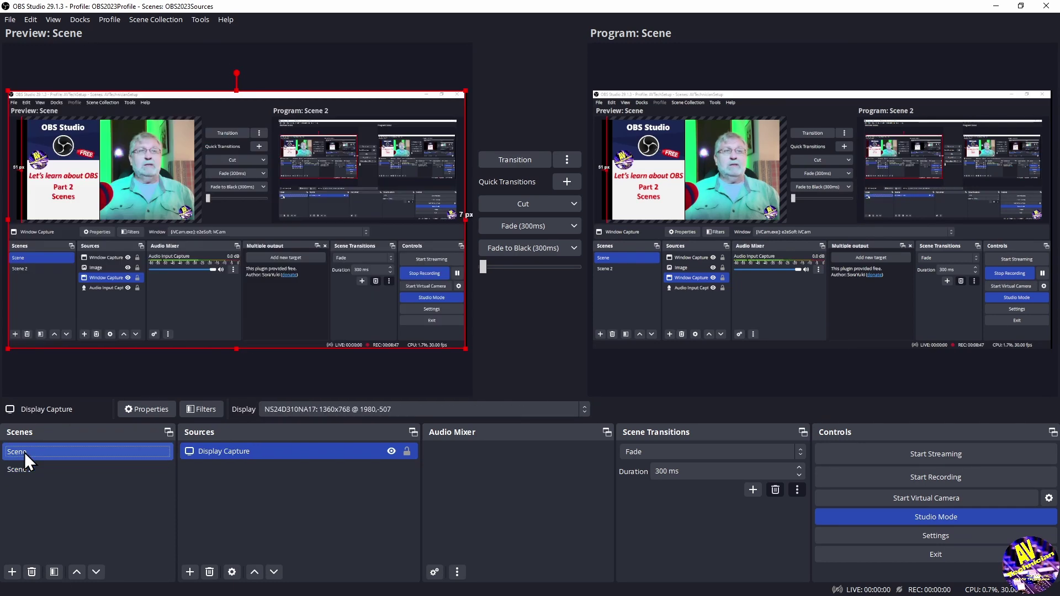